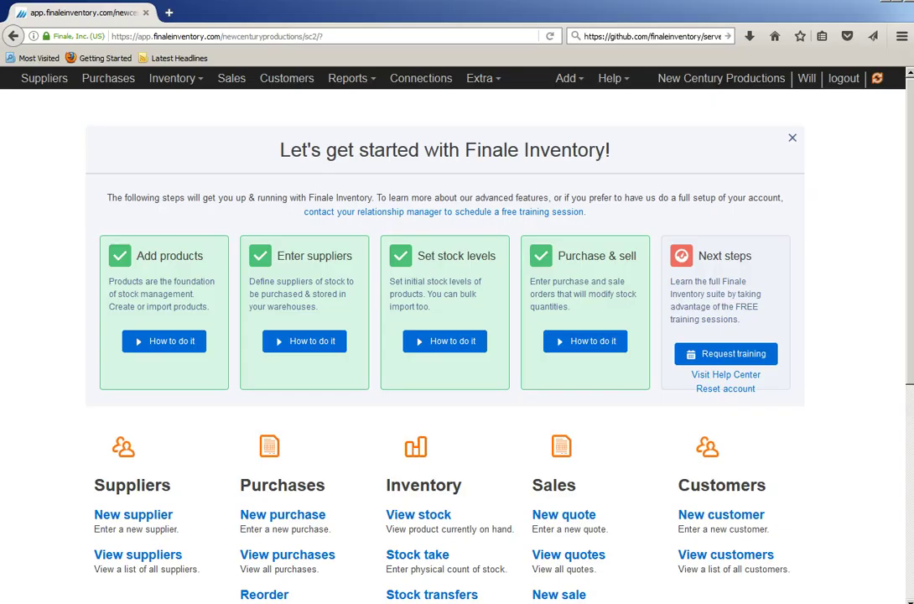
- Open View stock from the Inventory section of the home dashboard
scroll(391, 578, down, 3)
scroll(391, 566, down, 2)
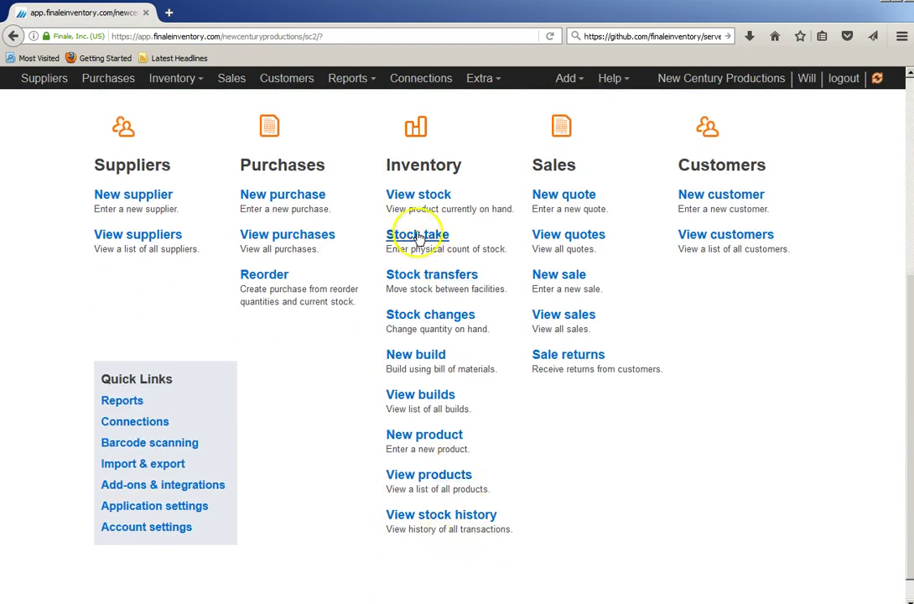
click(418, 205)
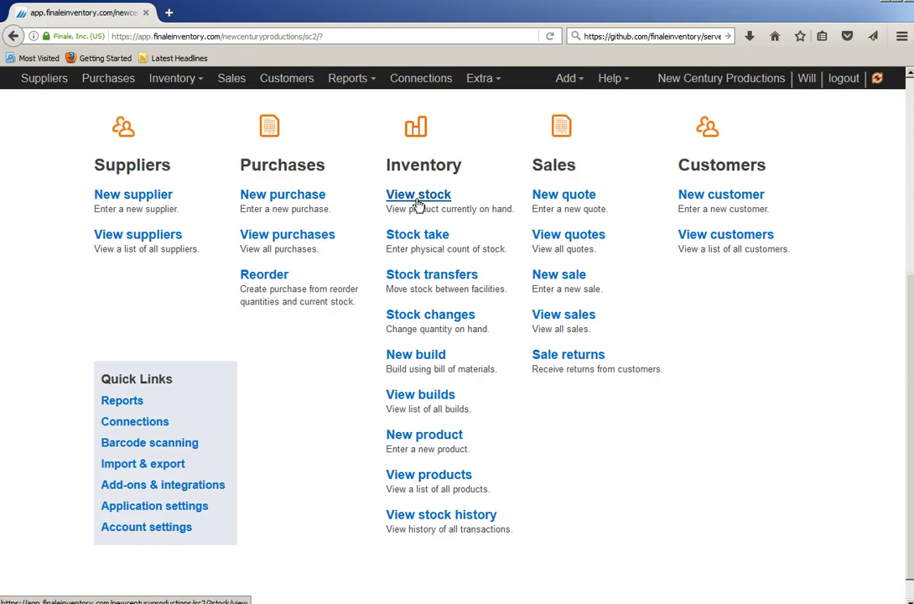
- Open the Stock listing and review the pie berry results at N101, with Strawberry pie at 250
click(419, 199)
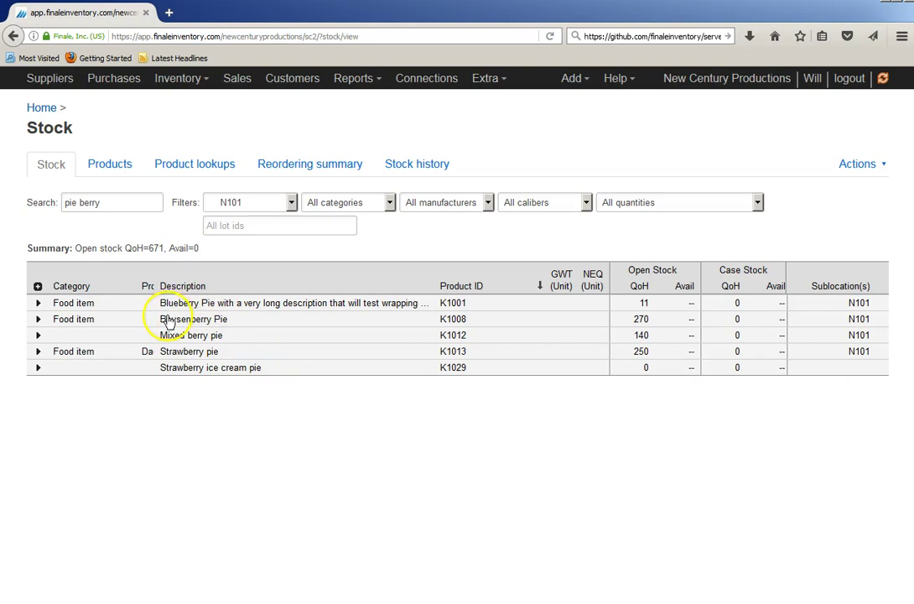
drag(107, 202, 37, 201)
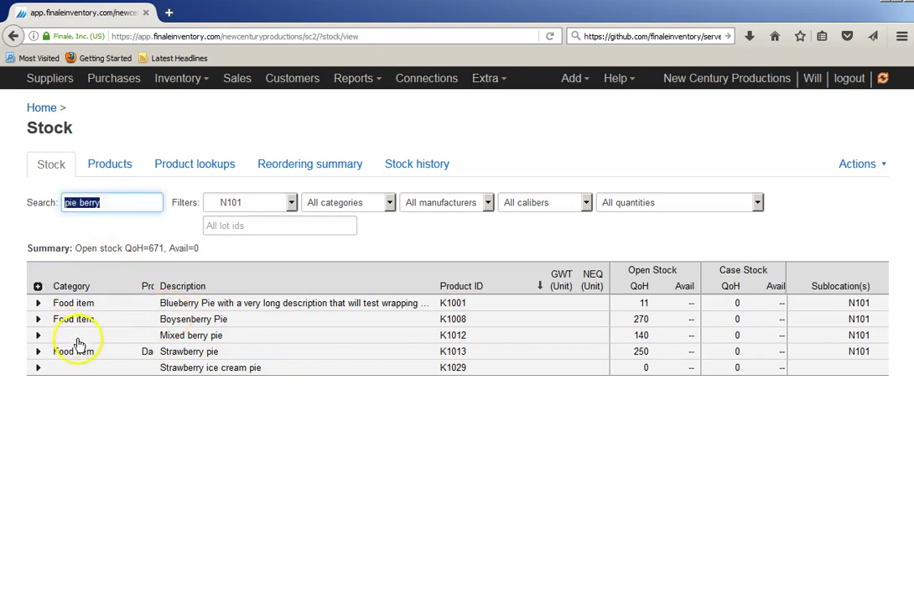
click(117, 201)
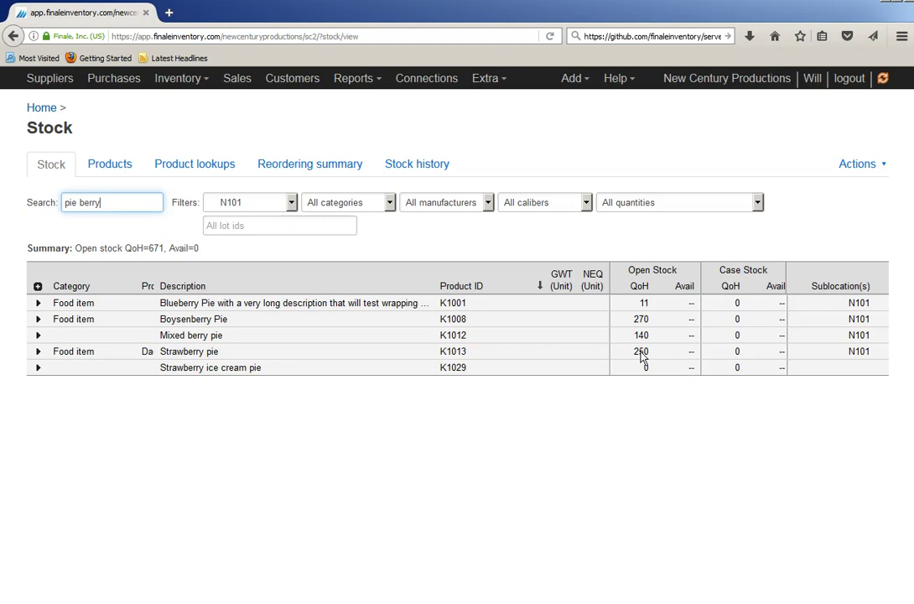
- Go back to the home dashboard and open the quick stock change form
click(41, 108)
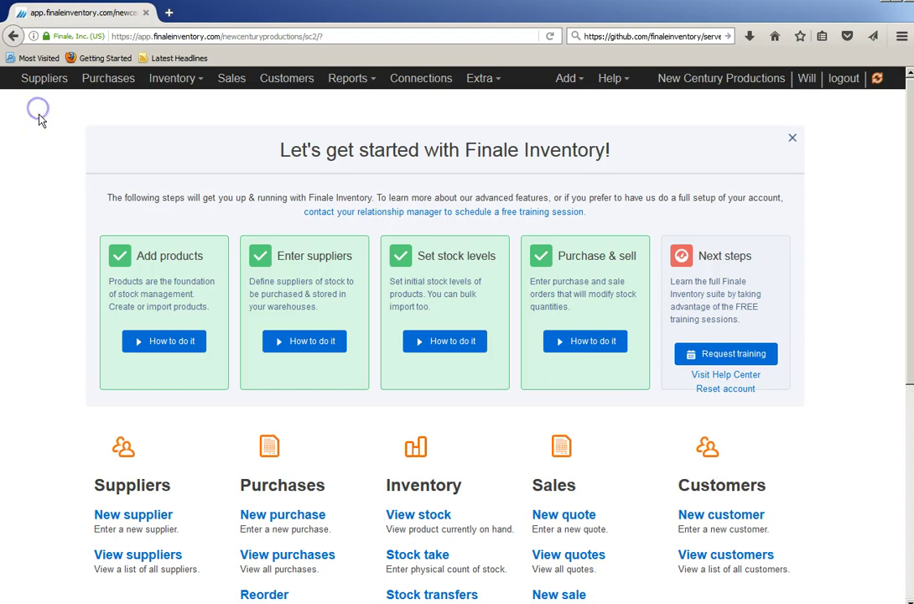
scroll(378, 430, down, 6)
click(388, 405)
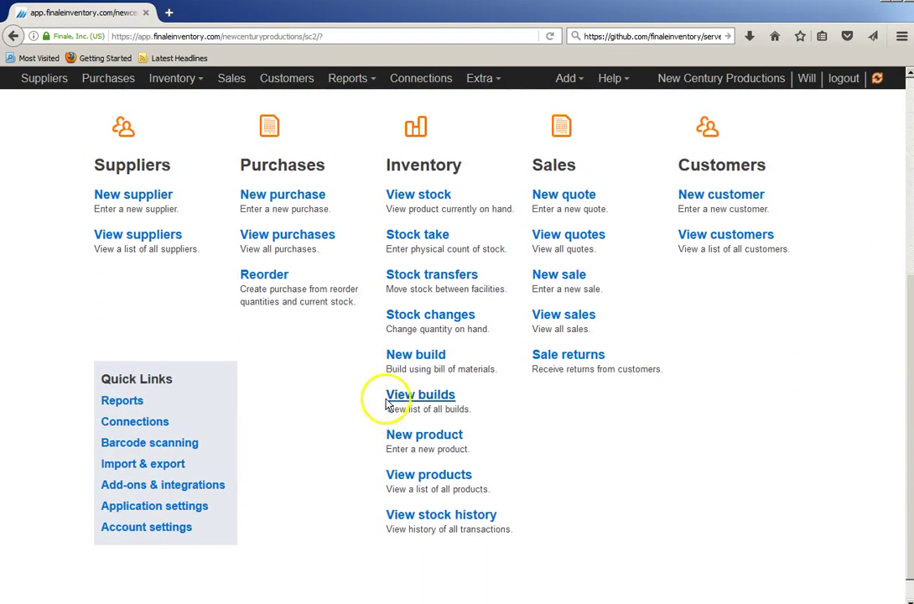
click(409, 323)
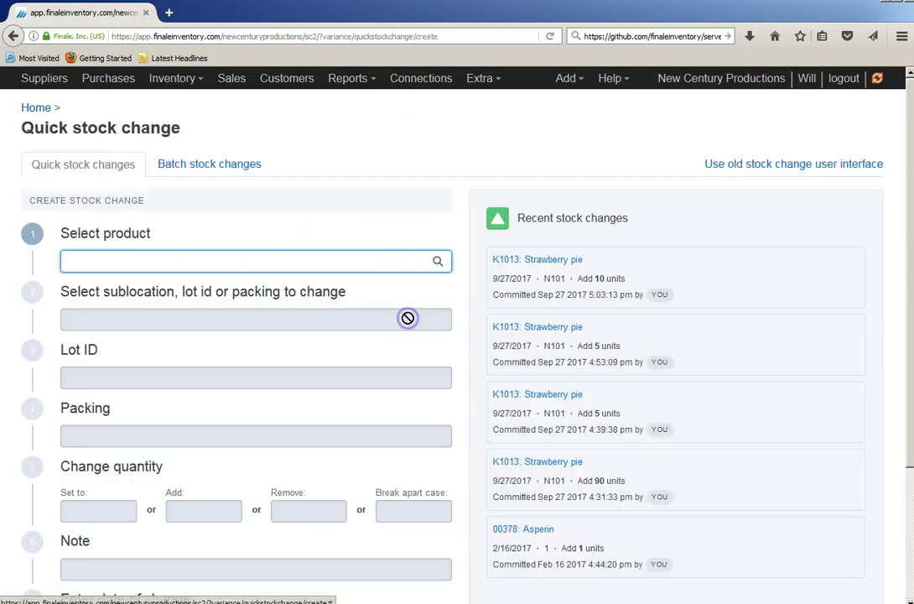
- Select K1013 Strawberry pie and enter 5 units to add
click(193, 264)
text(stra)
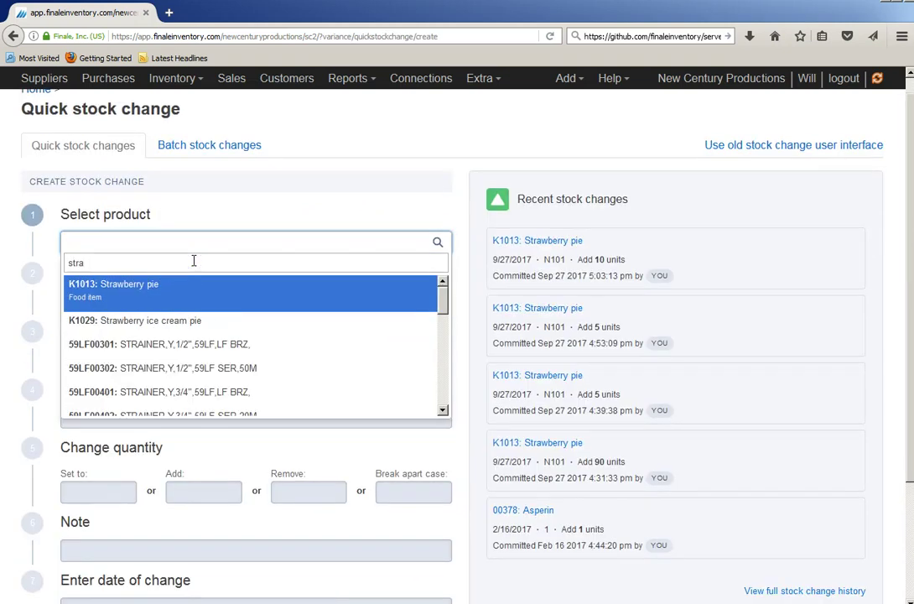
click(184, 286)
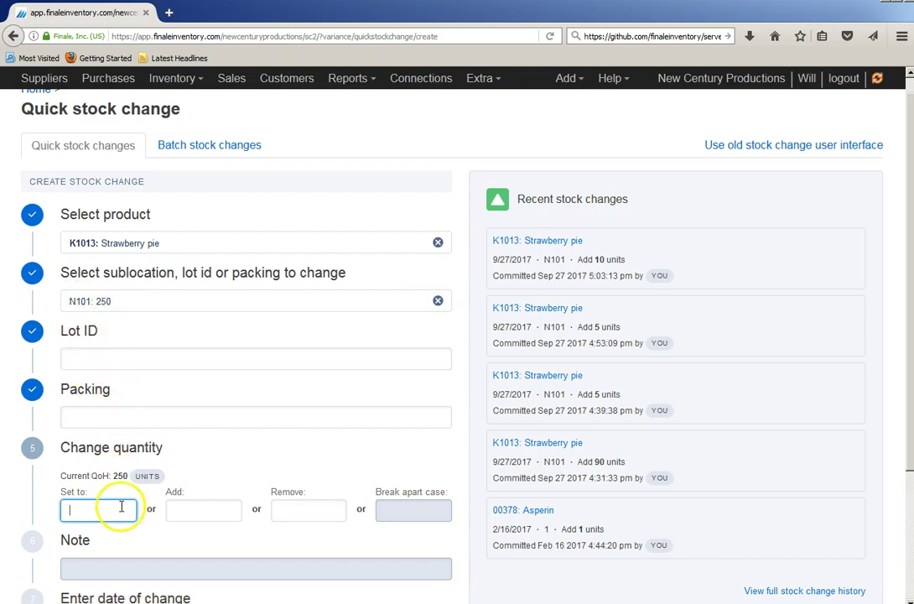
scroll(134, 502, down, 2)
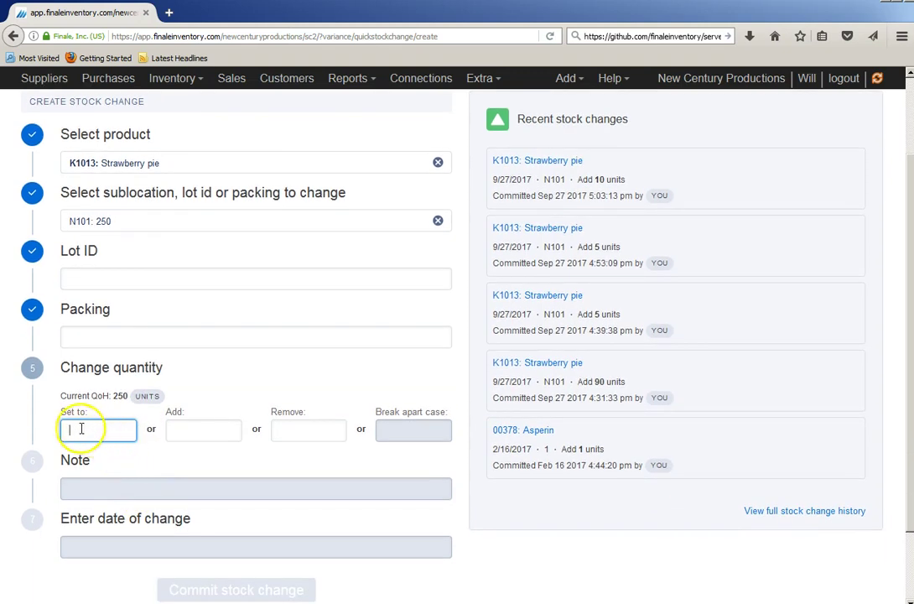
click(185, 429)
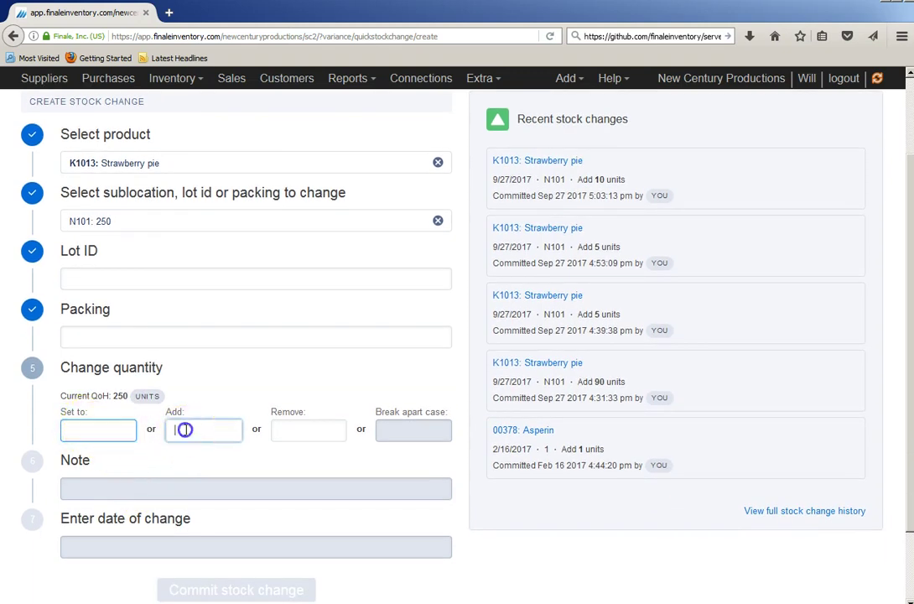
text(5)
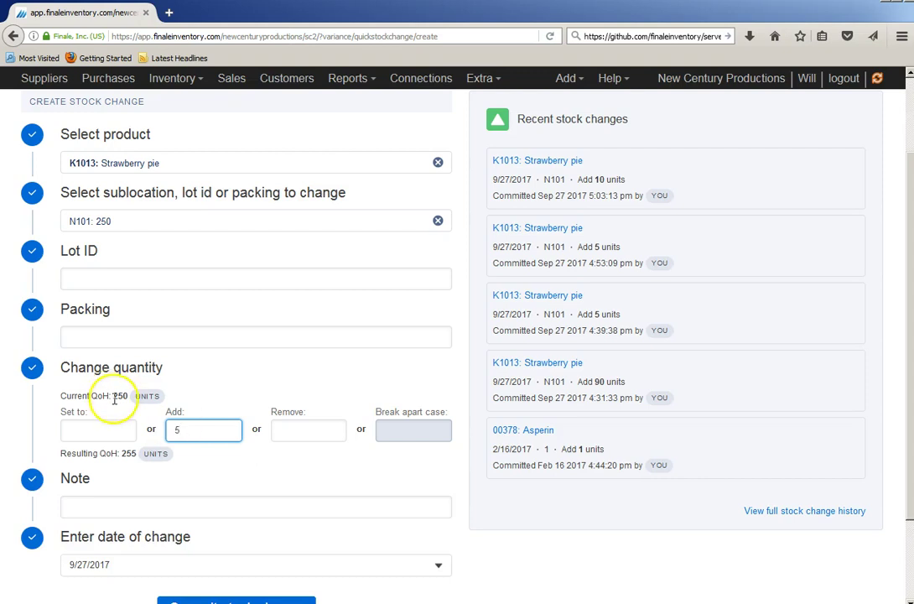
- Note the change as 'Adjustment for miscount' and commit it, leaving 255 in stock
click(228, 506)
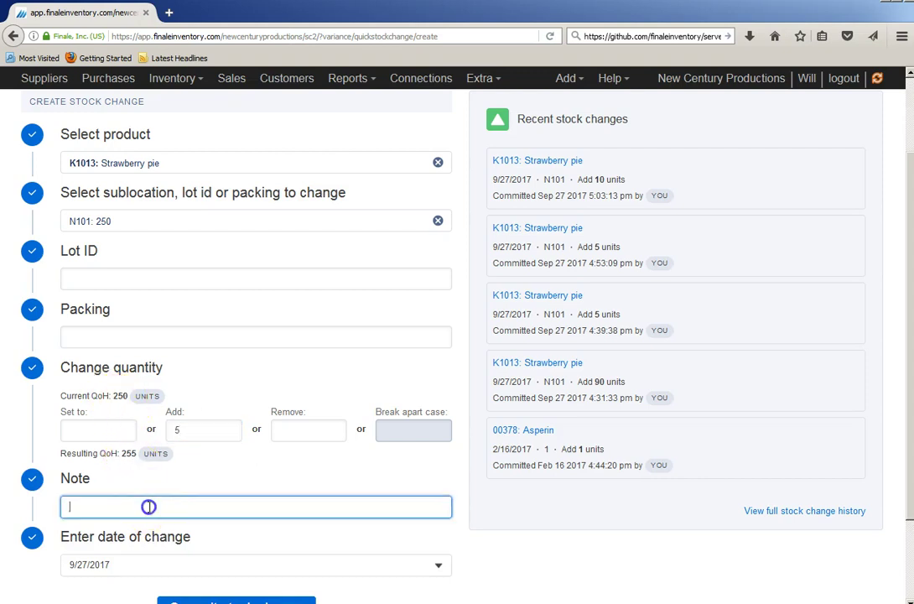
text(Adjustment for miscount)
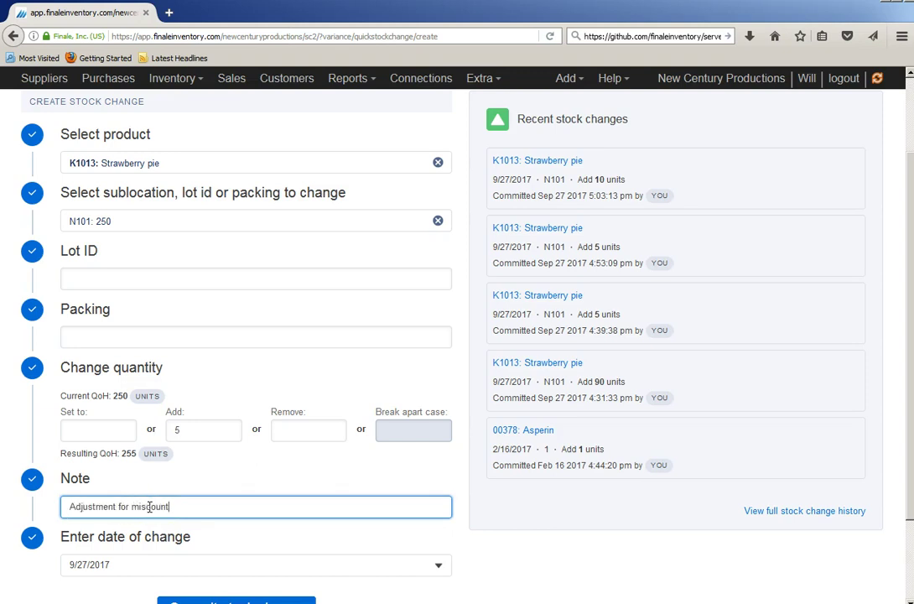
scroll(167, 516, down, 2)
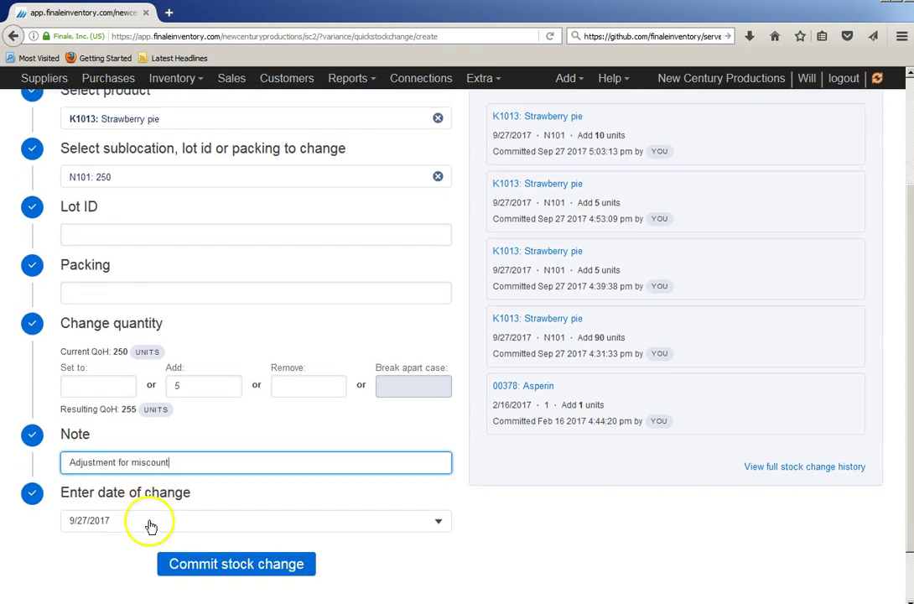
click(180, 526)
click(209, 506)
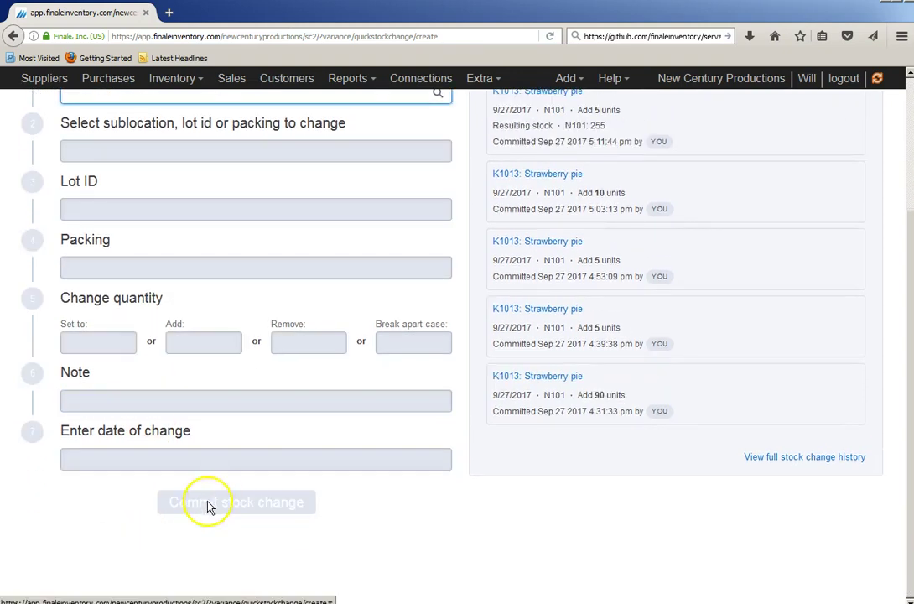
- Return home and reopen the Stock list to confirm Strawberry pie now at 255
scroll(206, 506, up, 2)
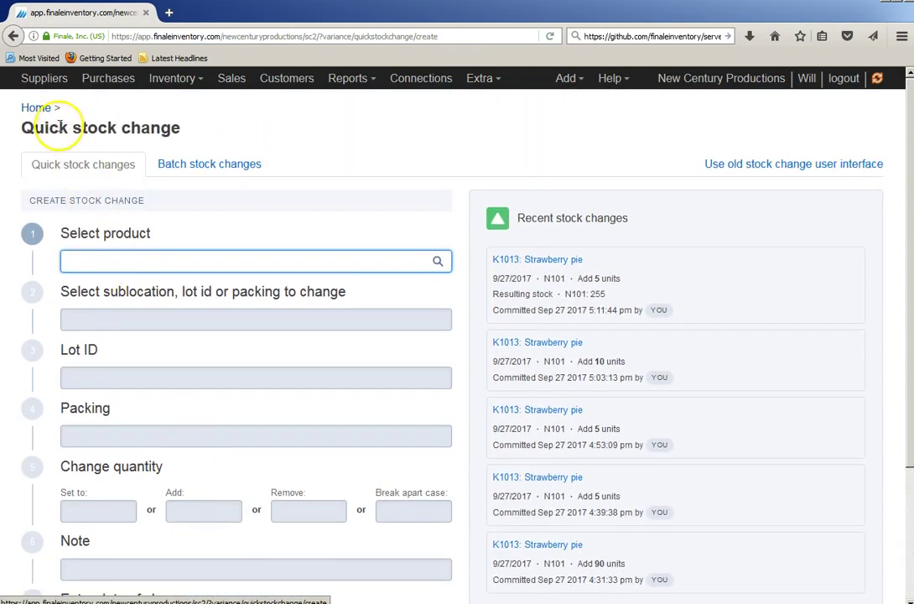
click(36, 111)
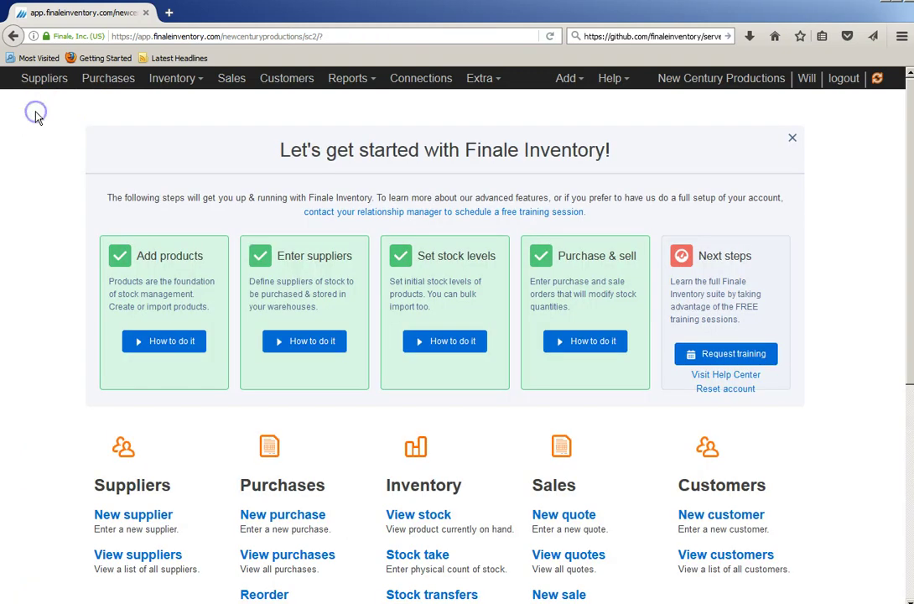
scroll(407, 469, down, 1)
click(410, 434)
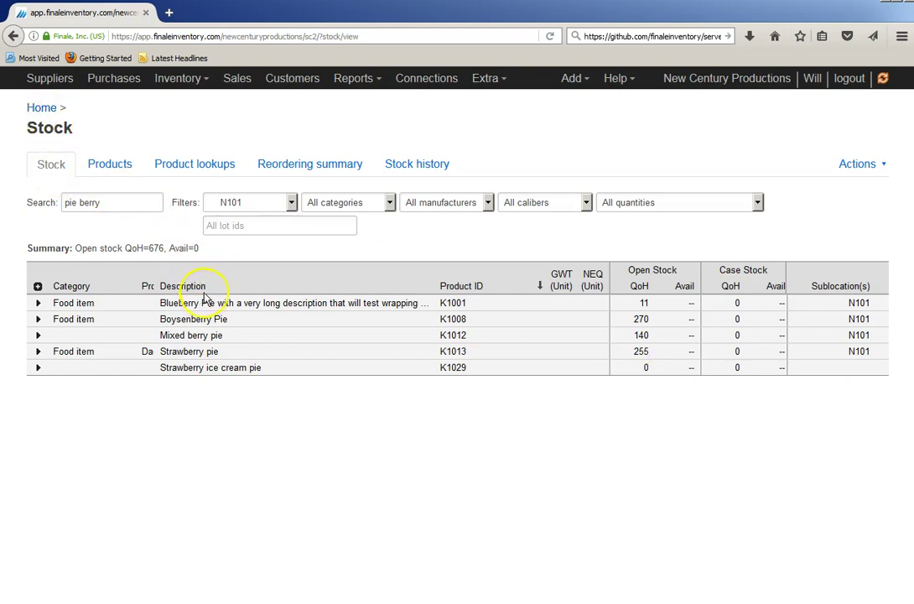
- From Stock changes, start a new batch stock change import for N101 dated 9/27/2017
click(39, 109)
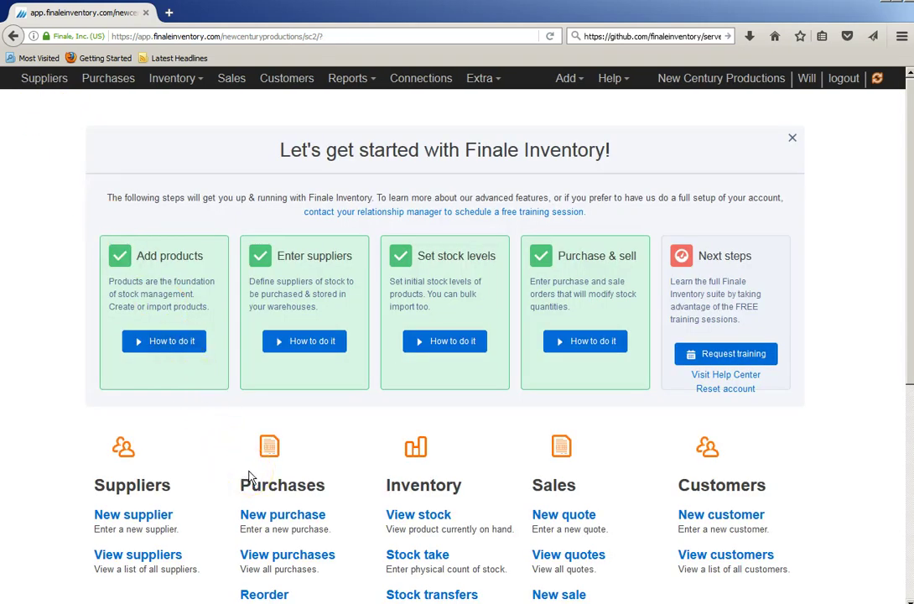
scroll(402, 549, down, 3)
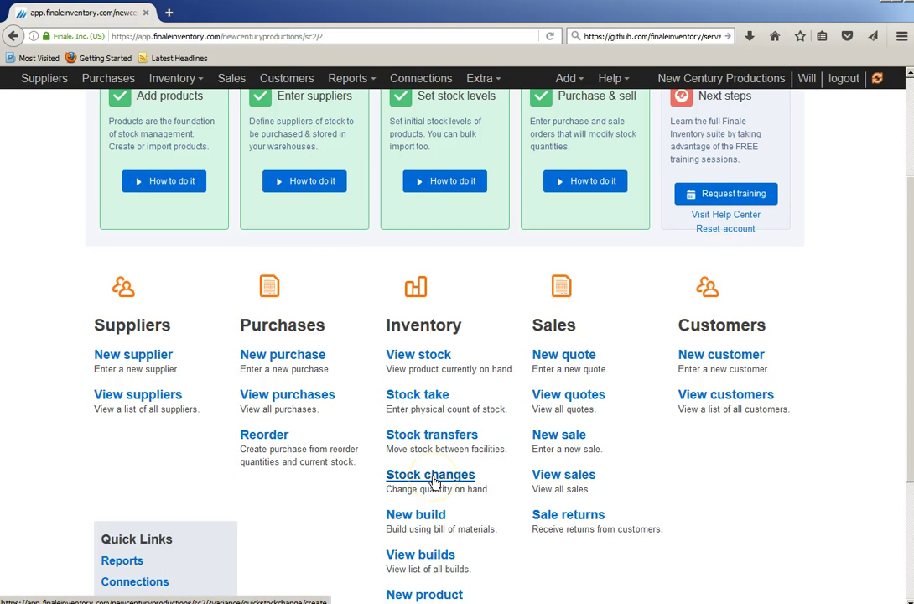
click(433, 477)
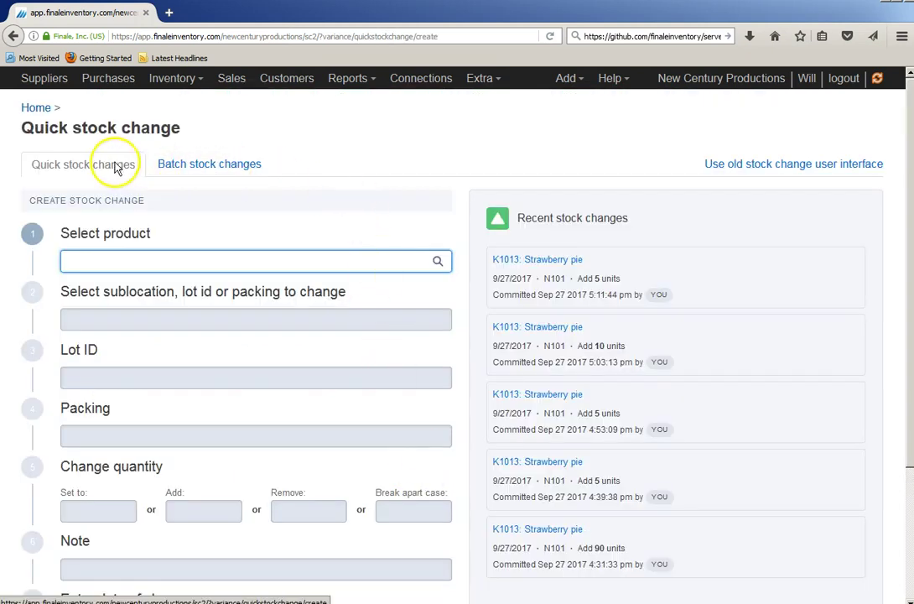
click(198, 166)
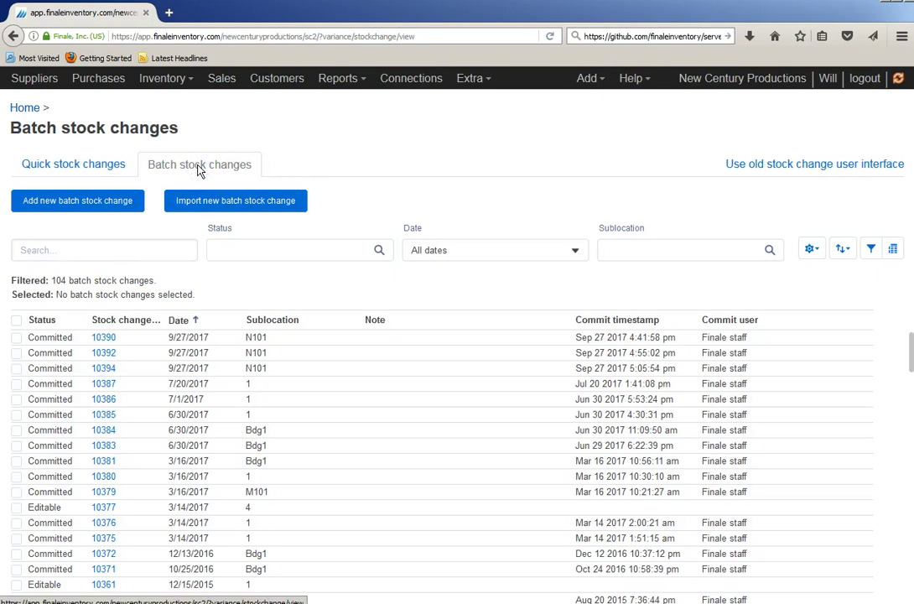
click(227, 202)
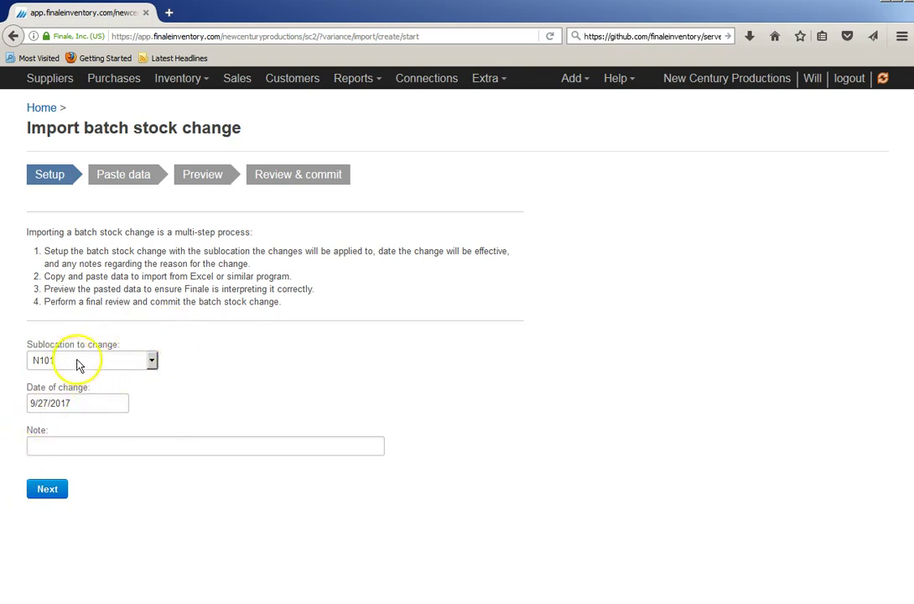
- Advance the import to the paste step, then type Product ID and Quantity headers in Excel
click(48, 489)
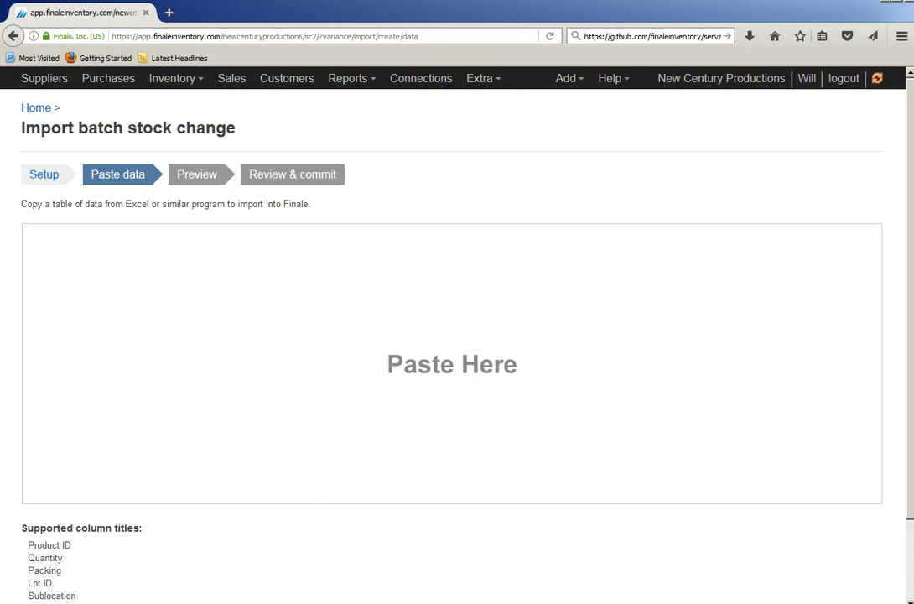
key(alt+Tab)
click(363, 339)
click(239, 268)
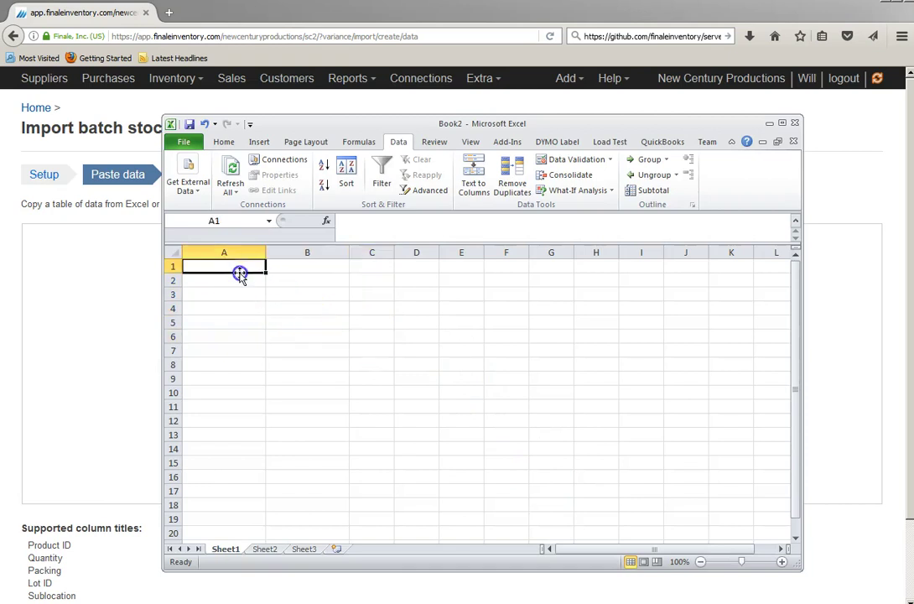
text(Product)
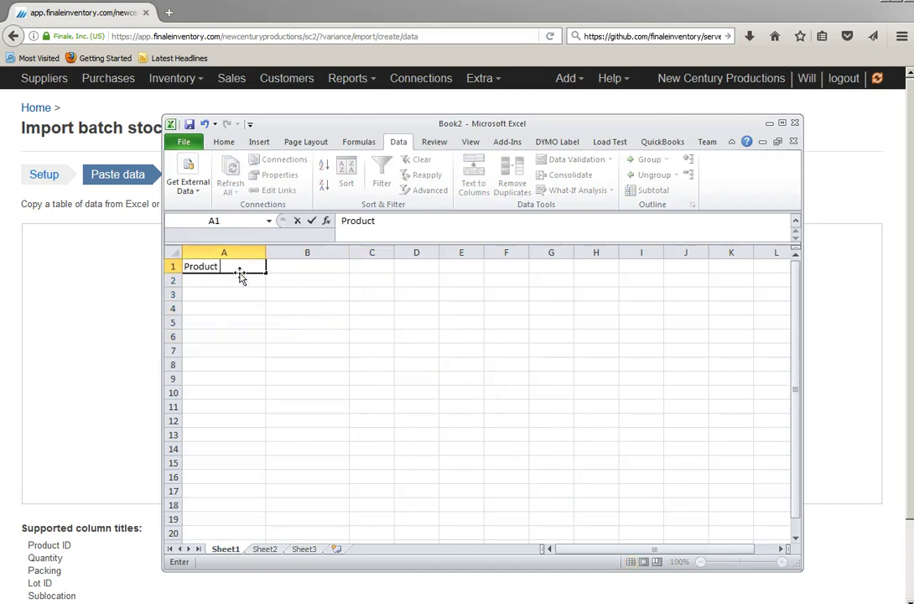
text( ID)
key(Tab)
text(Quant)
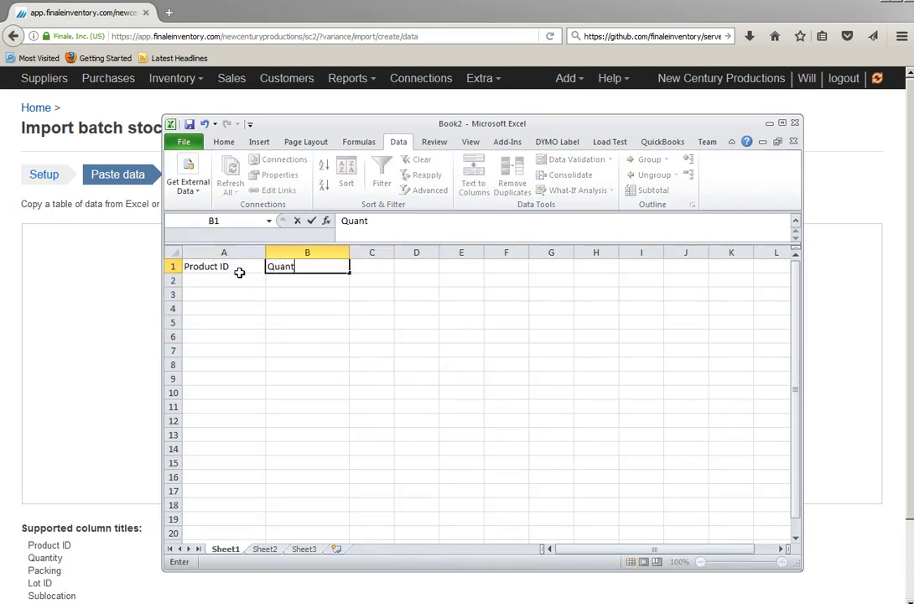
text(ity)
key(Return)
- Enter products K1013, K1008 and K1012, each with quantity 10
text(K1)
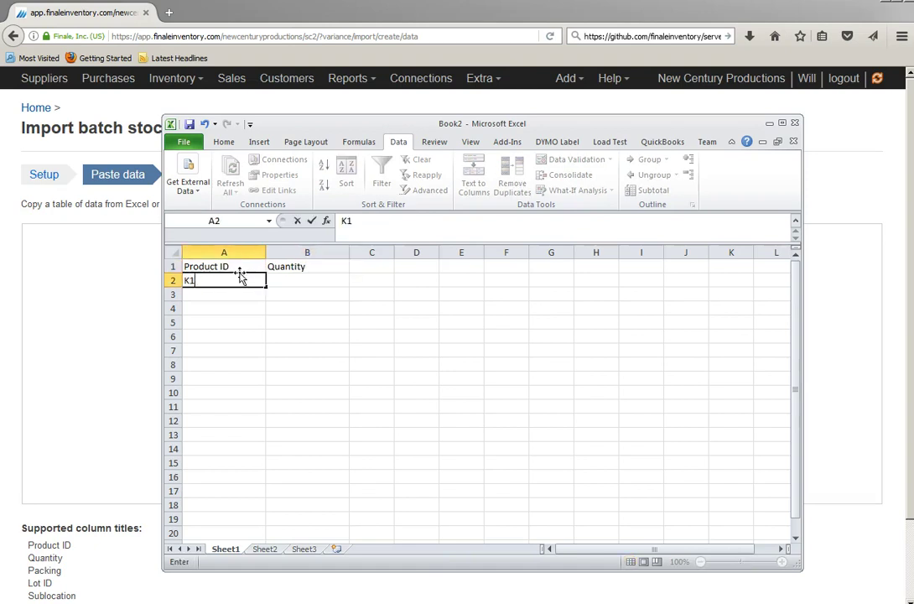
text(013)
key(Tab)
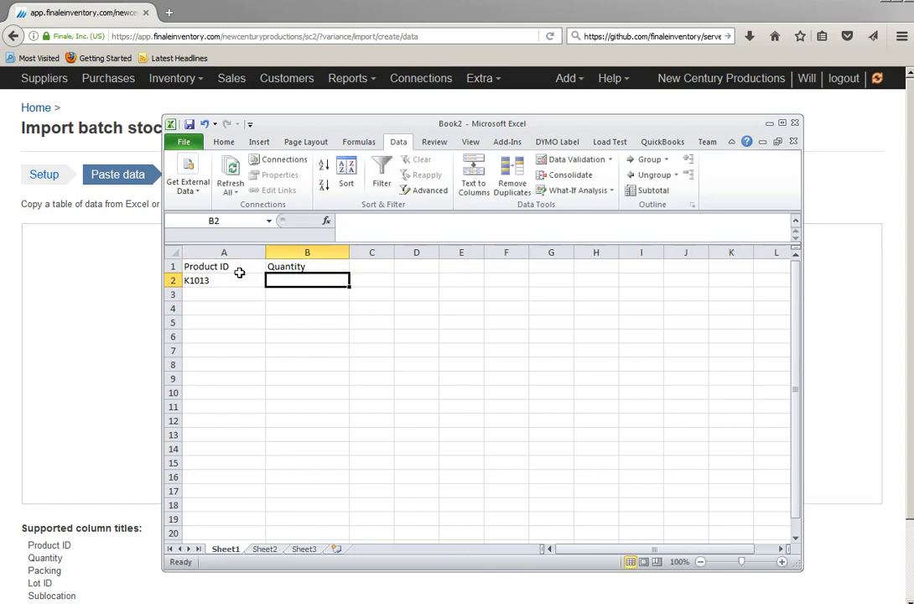
text(10)
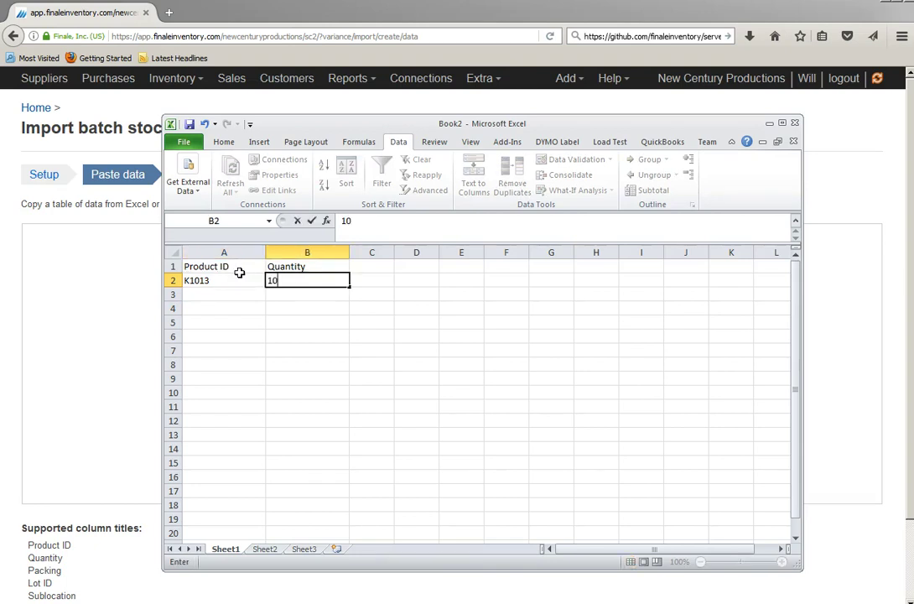
key(Return)
text(K1)
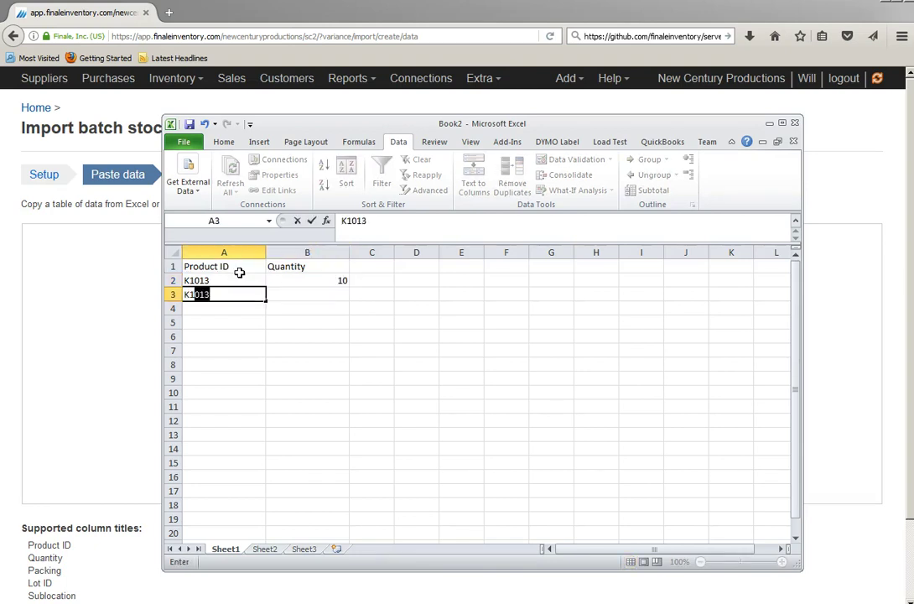
text(008)
key(Return)
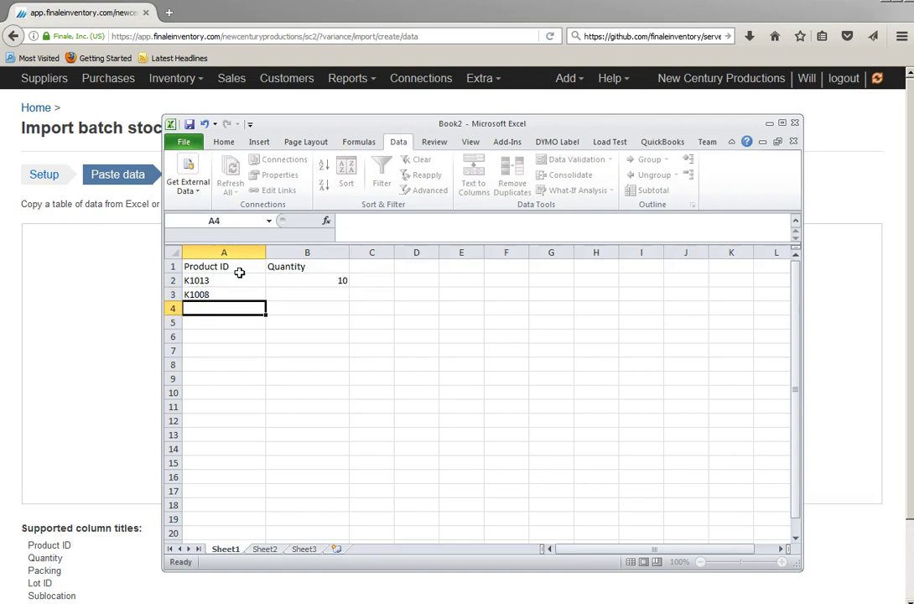
text(K1012)
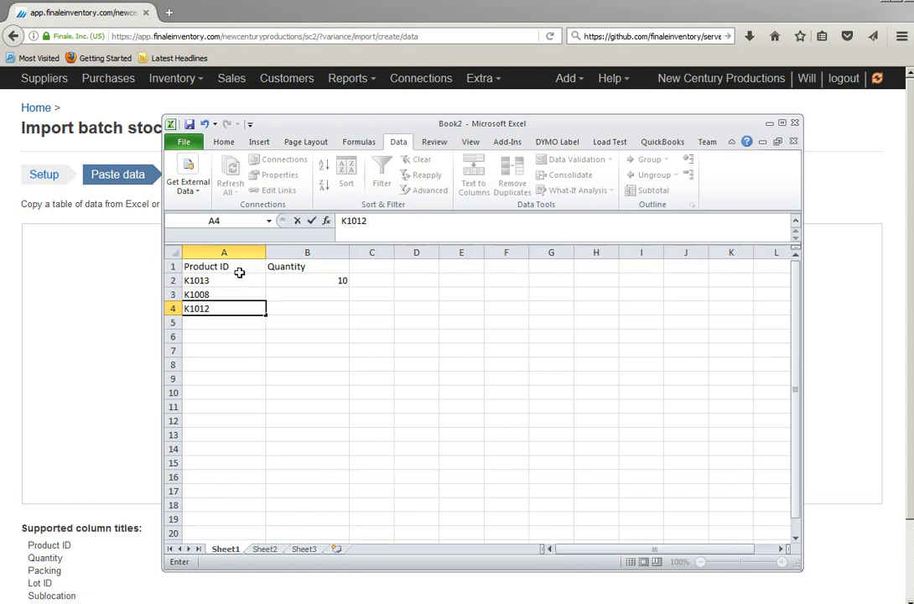
key(Up)
key(Right)
text(10)
key(Return)
text(10)
key(Return)
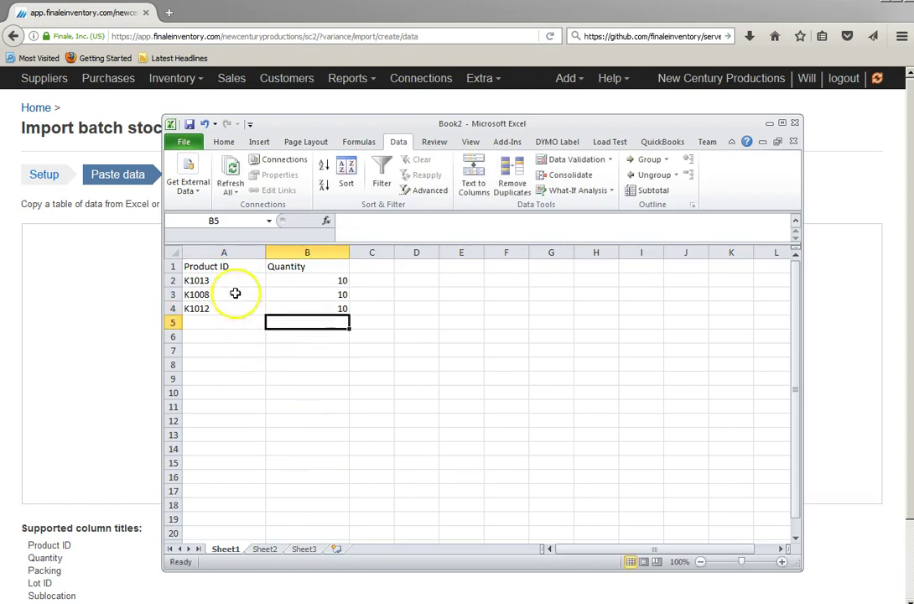
- Copy the A1:B4 product table from Excel and paste it into Finale's import area
drag(216, 265, 298, 304)
right_click(297, 291)
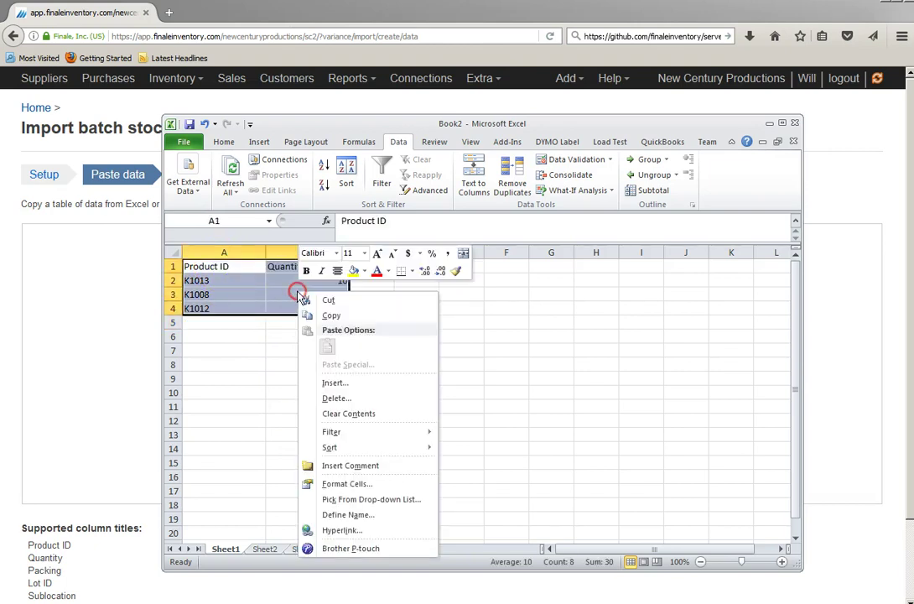
click(312, 315)
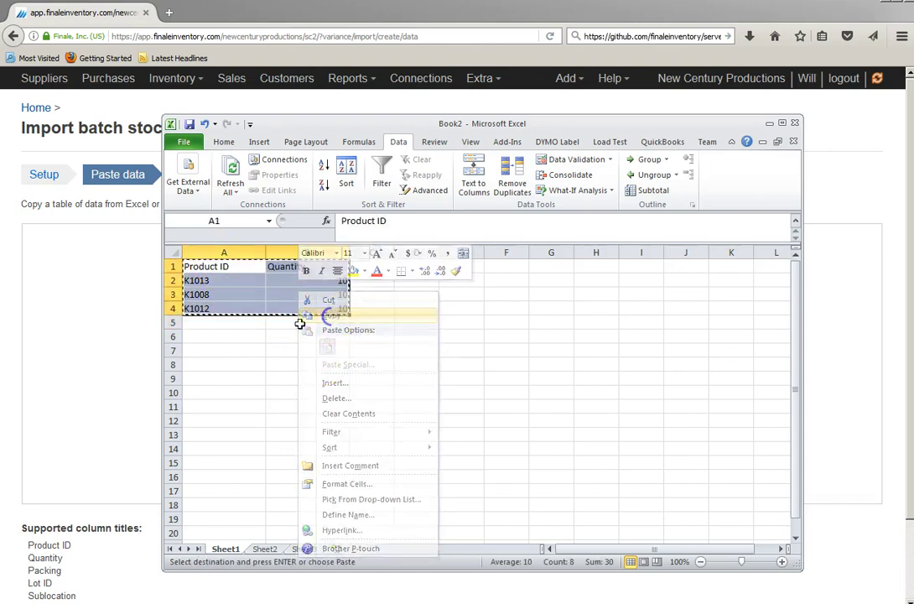
click(72, 367)
right_click(291, 307)
click(345, 362)
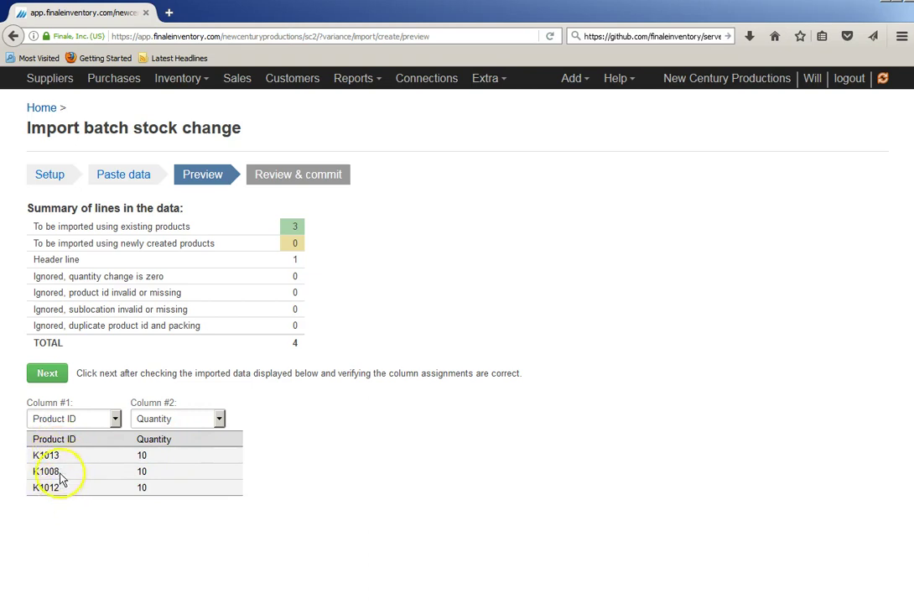
- Commit the batch change and check stock: Strawberry pie 265, Boysenberry 280, Mixed berry 150
click(47, 373)
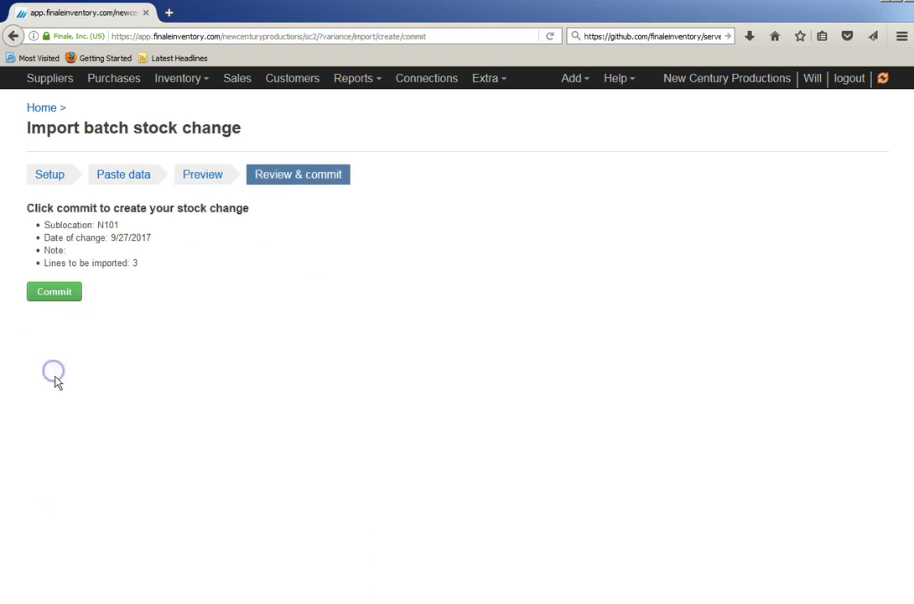
click(55, 294)
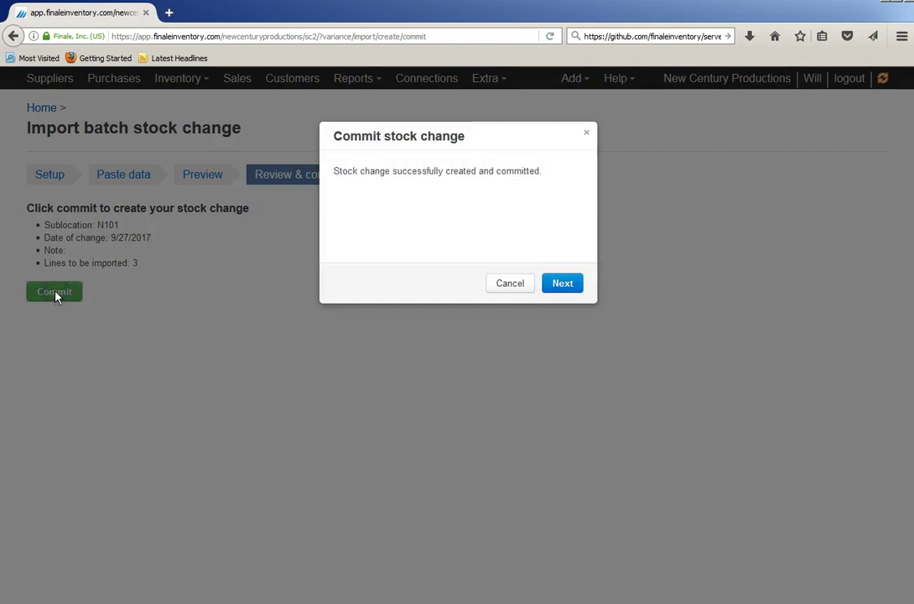
click(562, 284)
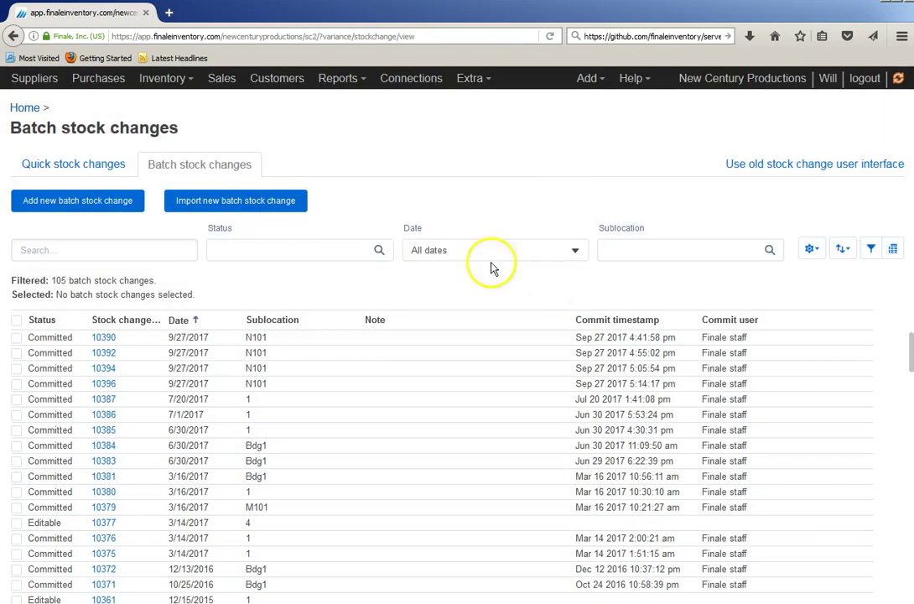
click(23, 109)
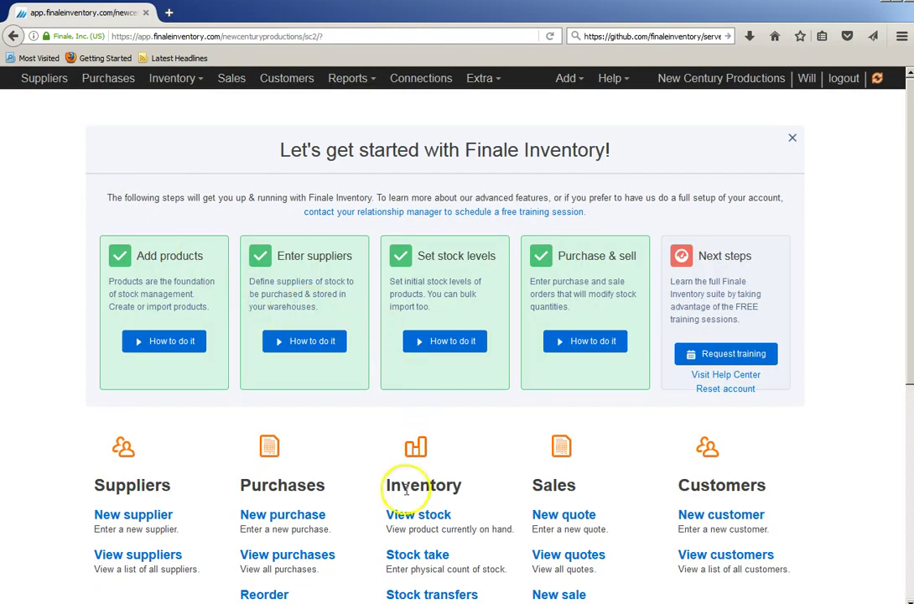
click(419, 517)
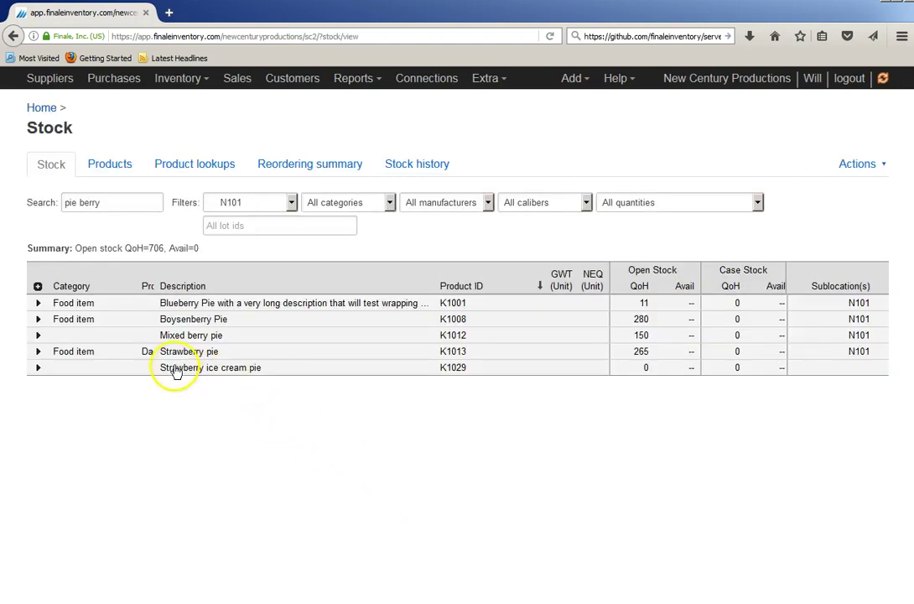